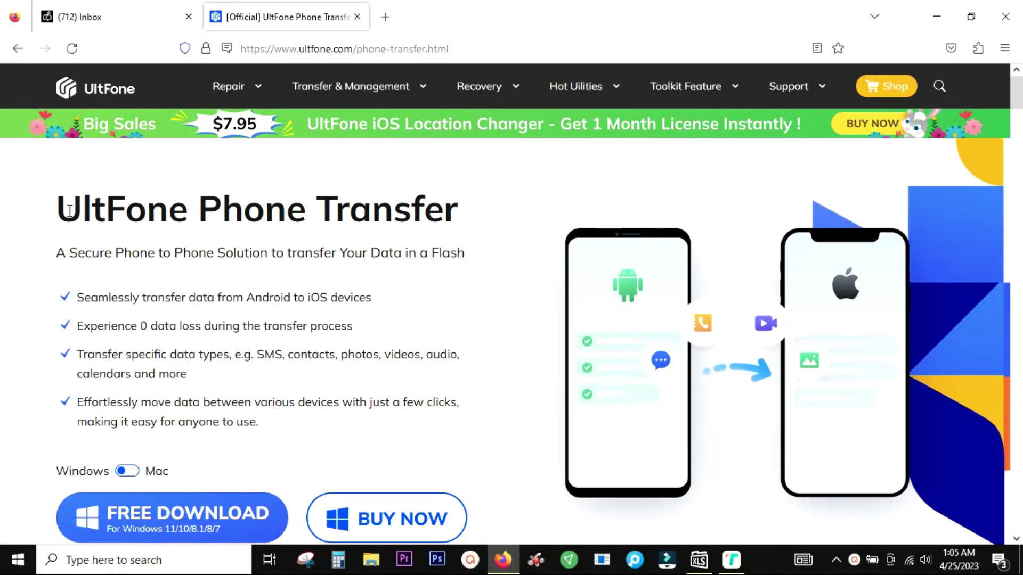
Step: Highlight the product title and the phrases 'in a Flash' and '0 data loss' on the UltFone page
left_click_drag(57, 212, 465, 215)
left_click(487, 217)
left_click_drag(403, 252, 471, 255)
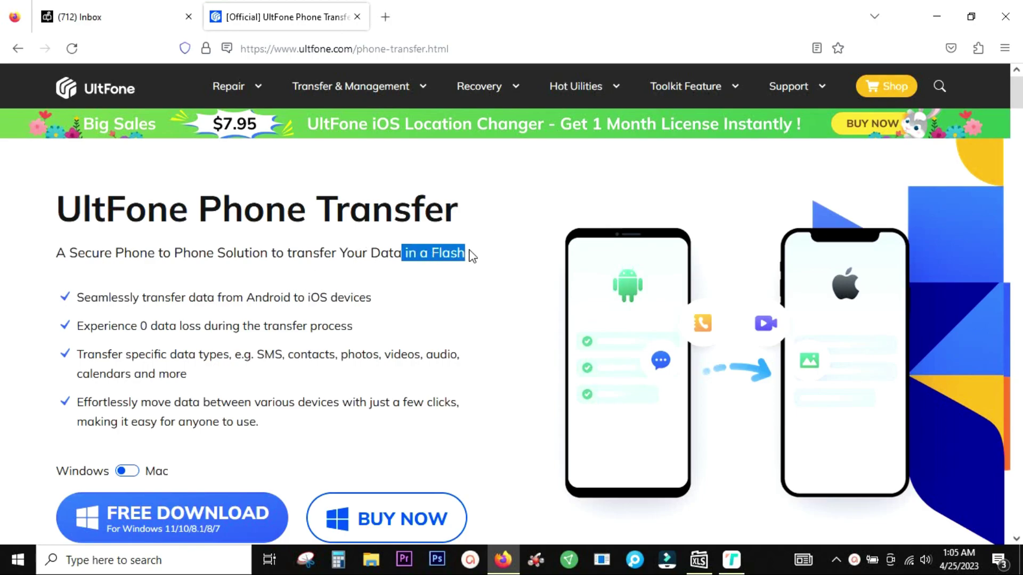
left_click(442, 288)
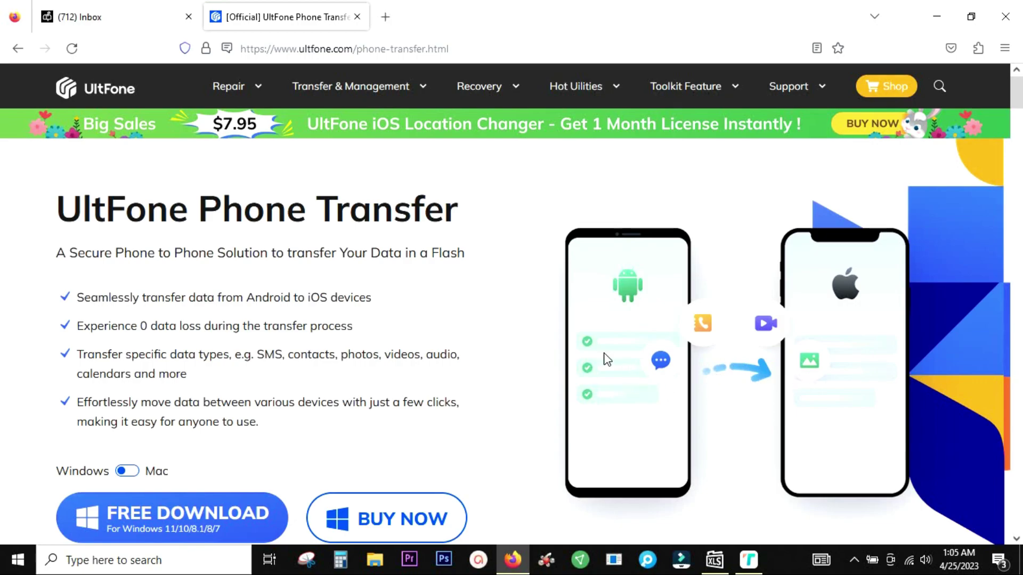
left_click_drag(139, 326, 206, 321)
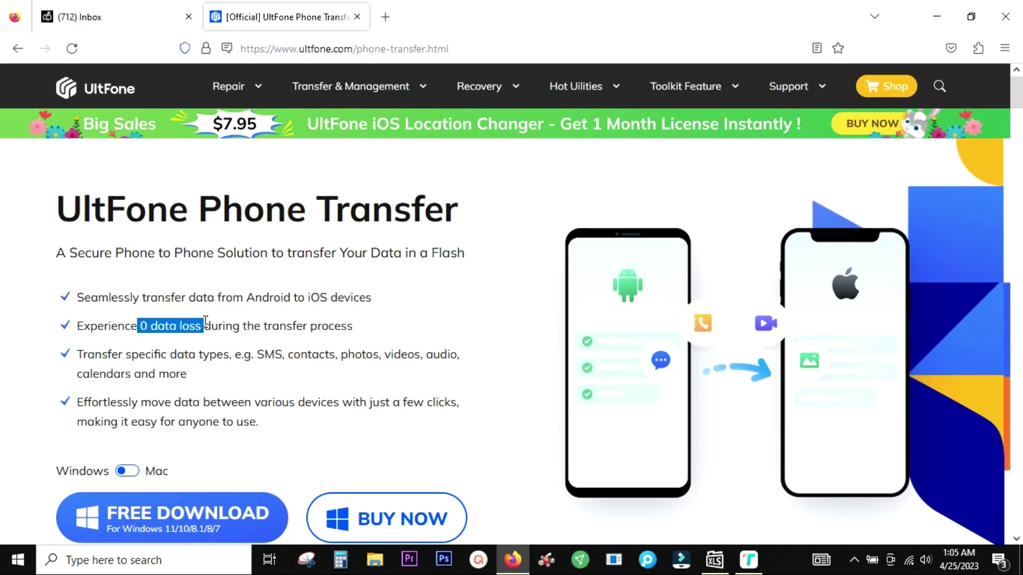
left_click(452, 342)
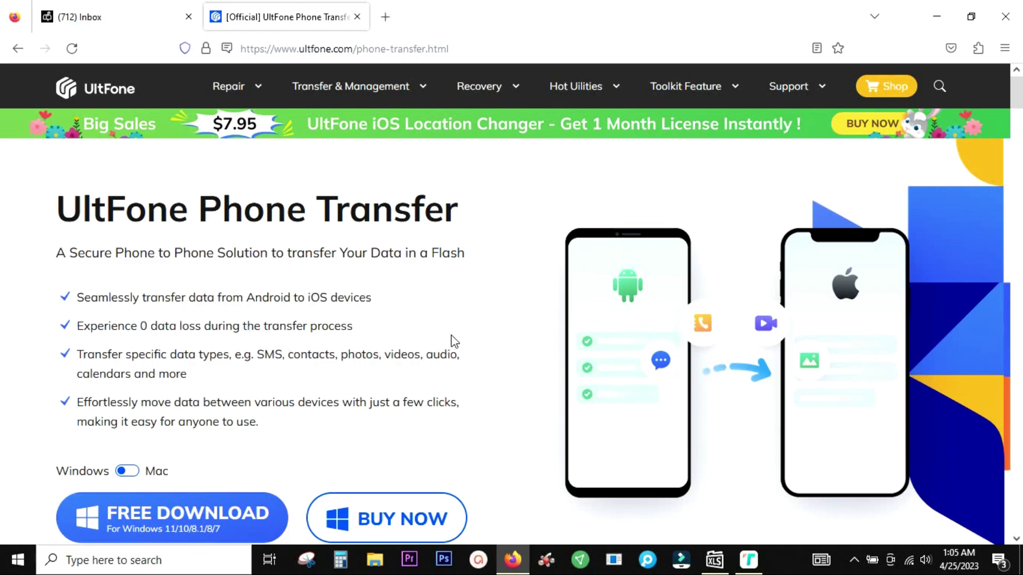
Step: Download the Windows installer phone-transfer(1).exe after toggling the version to Mac and back to Windows
scroll(479, 346, "down", 3)
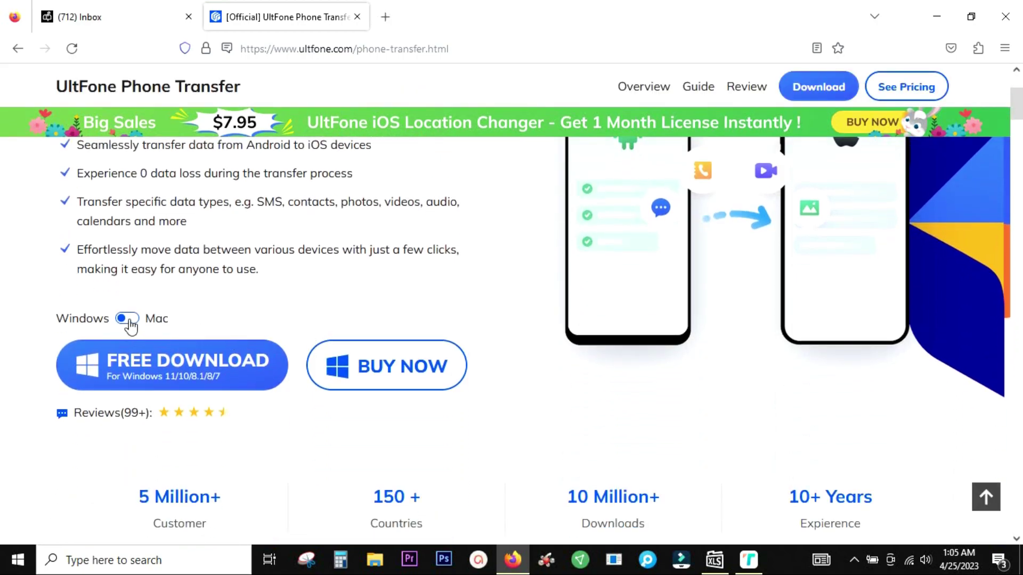
left_click(130, 325)
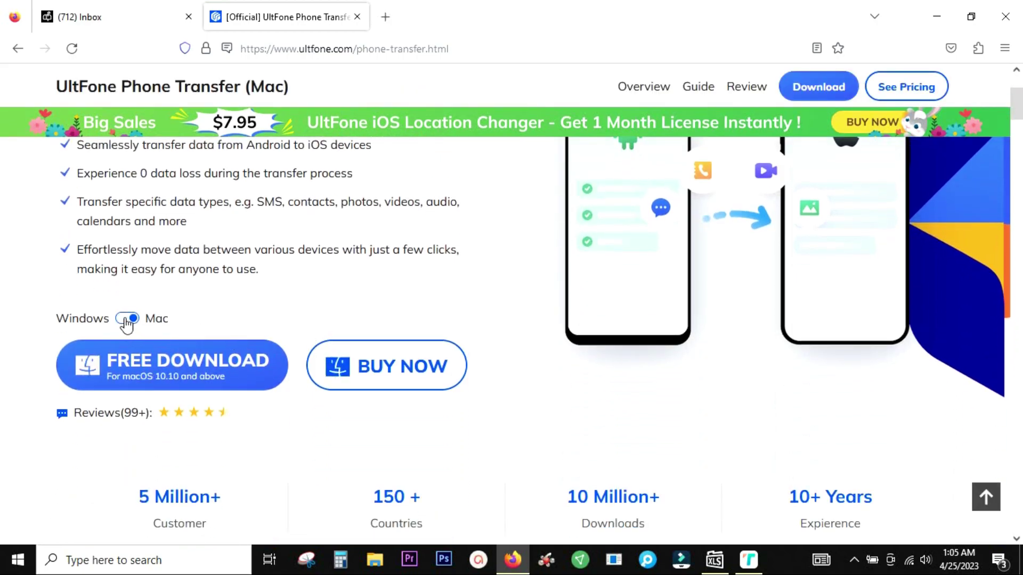
left_click(126, 323)
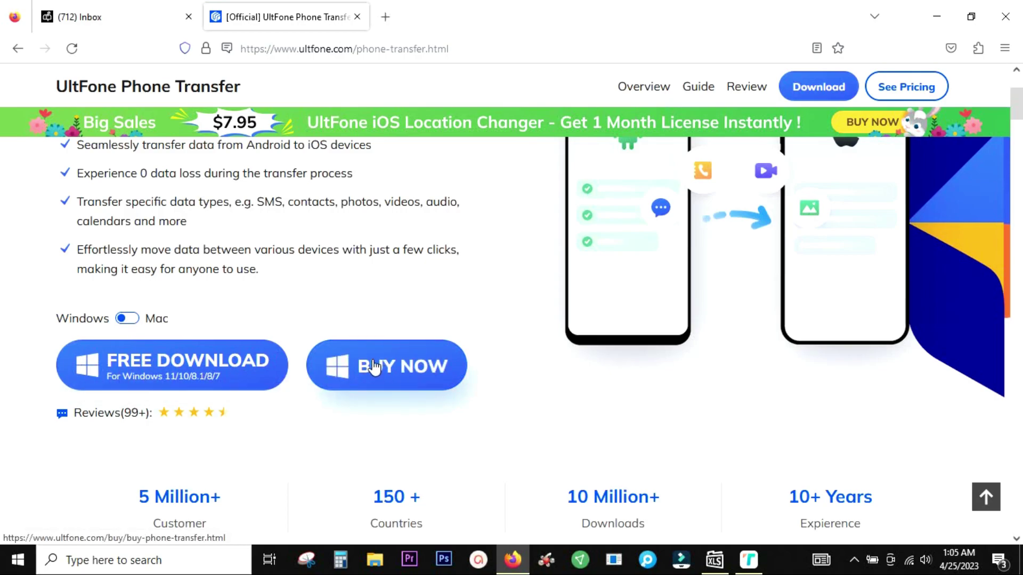
left_click(183, 368)
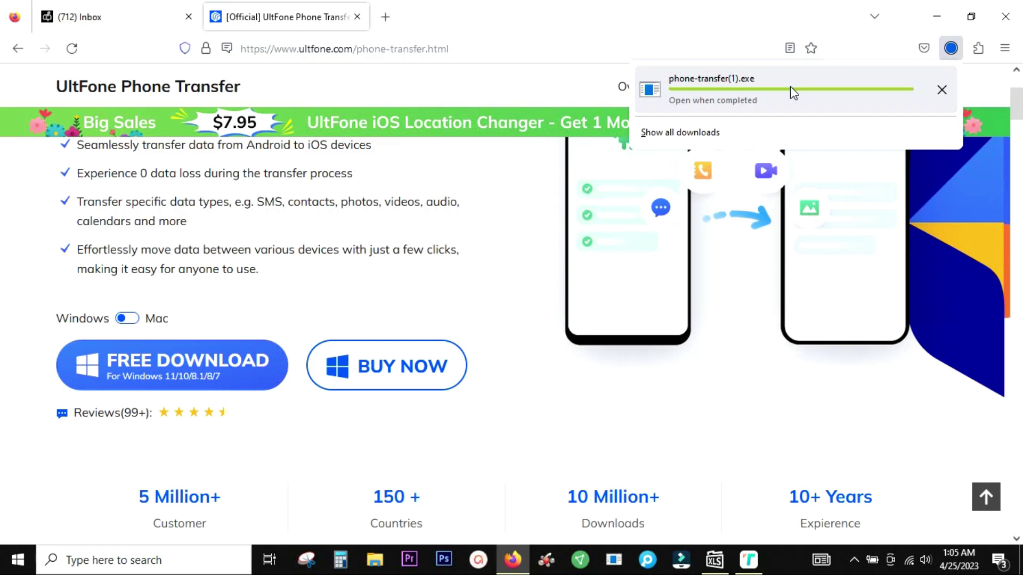
Step: Run phone-transfer(1).exe, view its install path C:\Program Files (x86)\UltFone, then cancel the installation
left_click(771, 88)
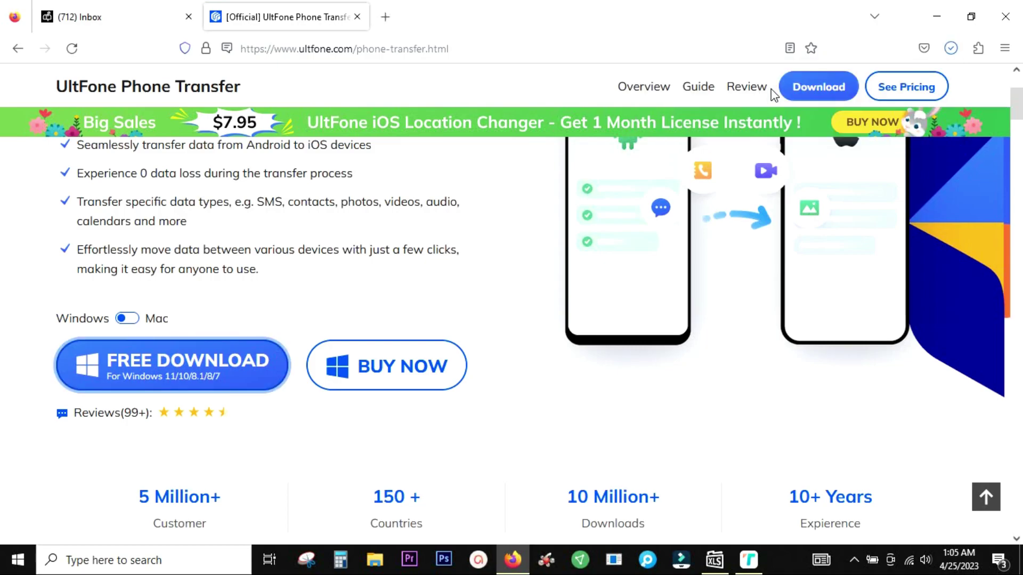
left_click(510, 311)
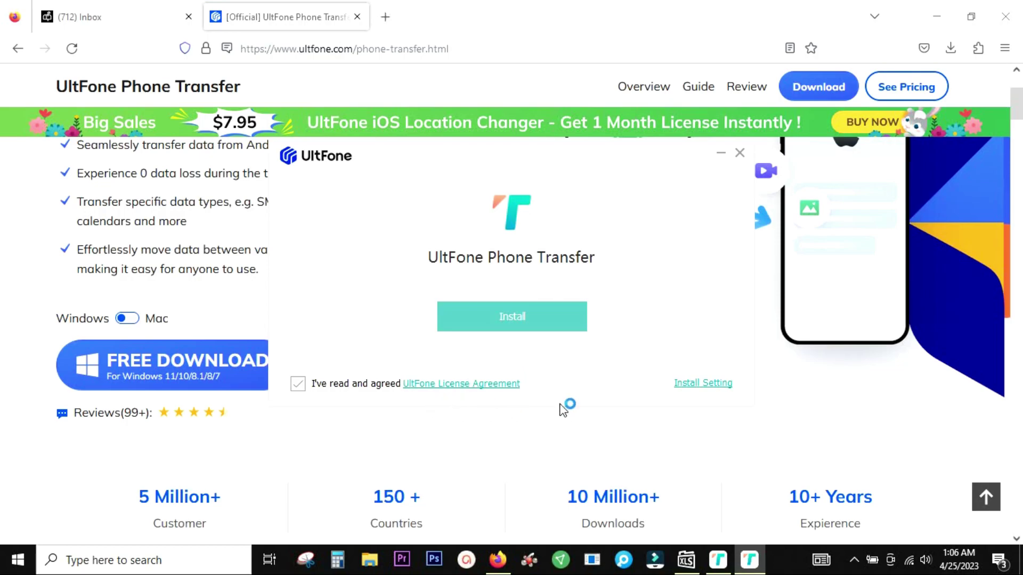
left_click(692, 385)
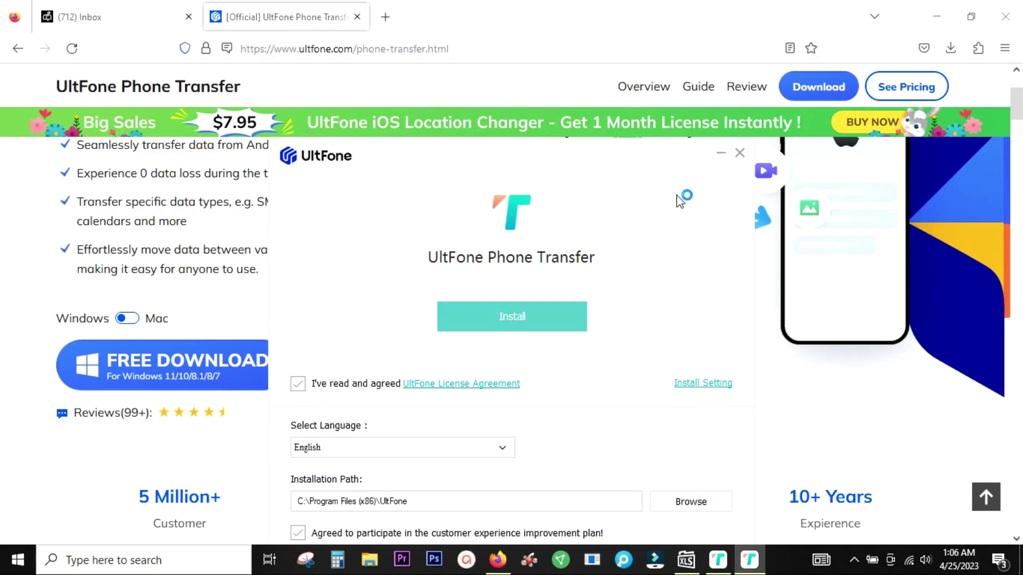
left_click(739, 154)
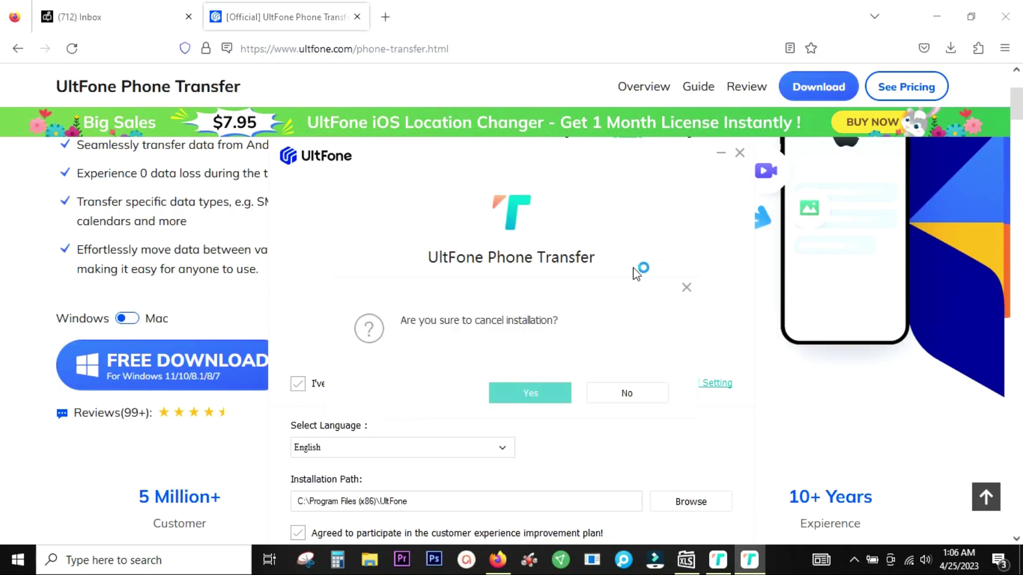
left_click(551, 395)
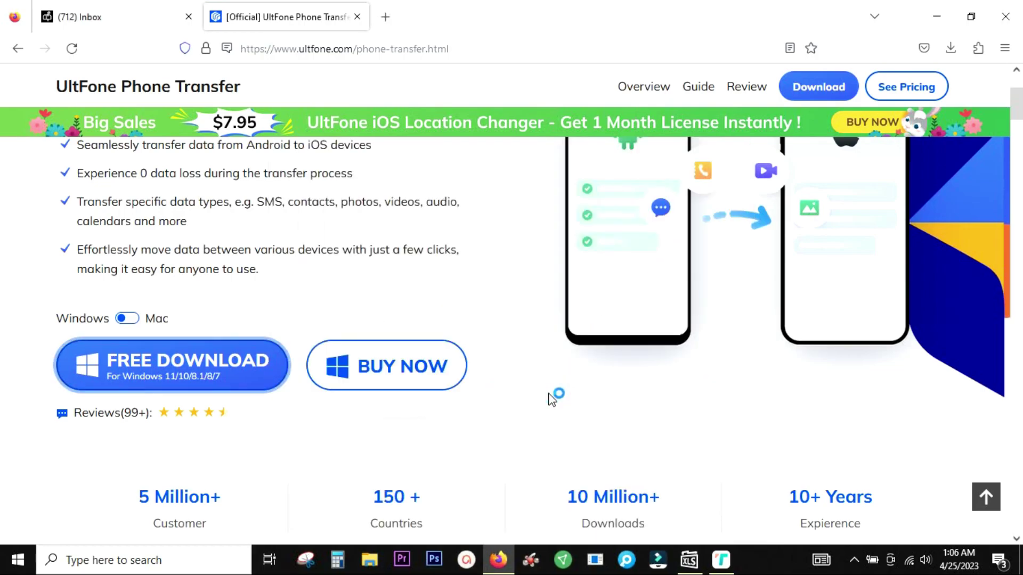
scroll(525, 354, "down", 2)
scroll(528, 355, "down", 7)
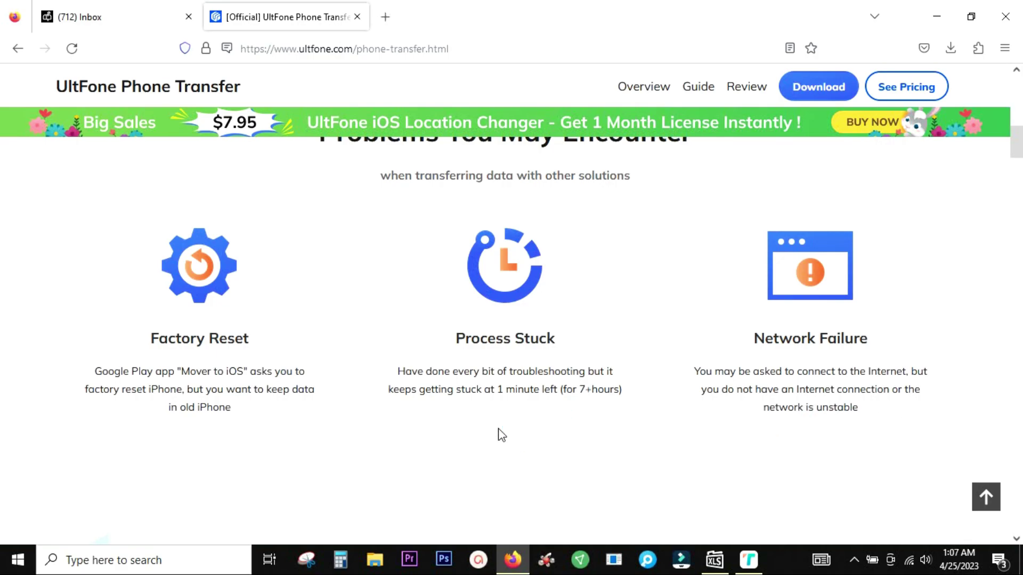
scroll(502, 434, "down", 8)
scroll(500, 434, "down", 3)
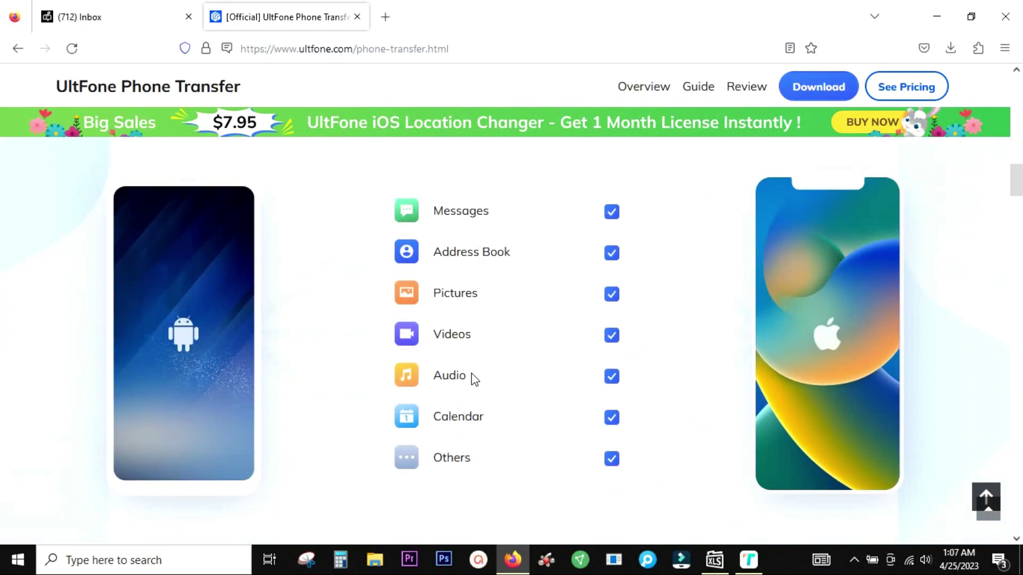
scroll(474, 450, "down", 5)
scroll(476, 452, "down", 7)
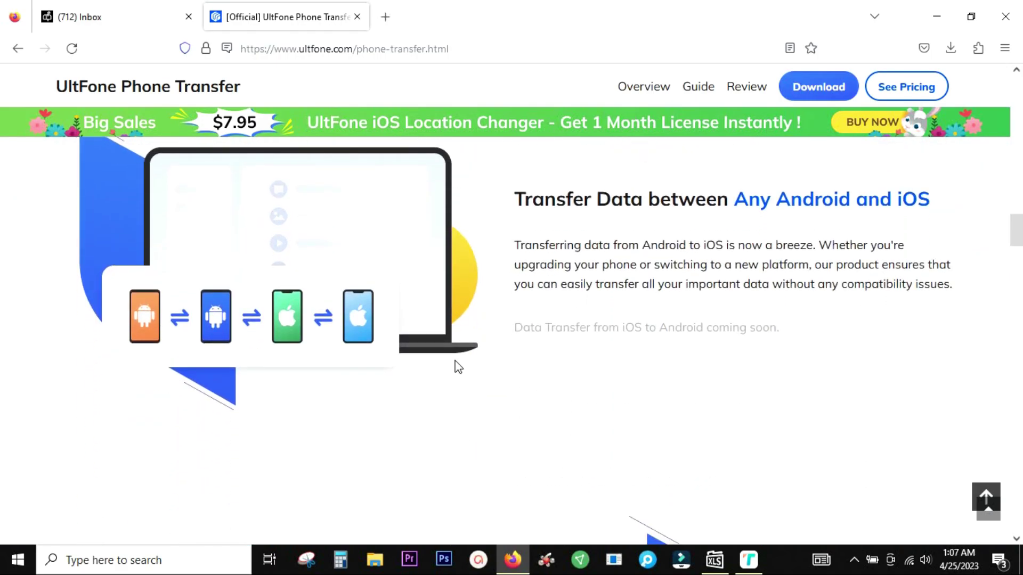
scroll(457, 368, "down", 5)
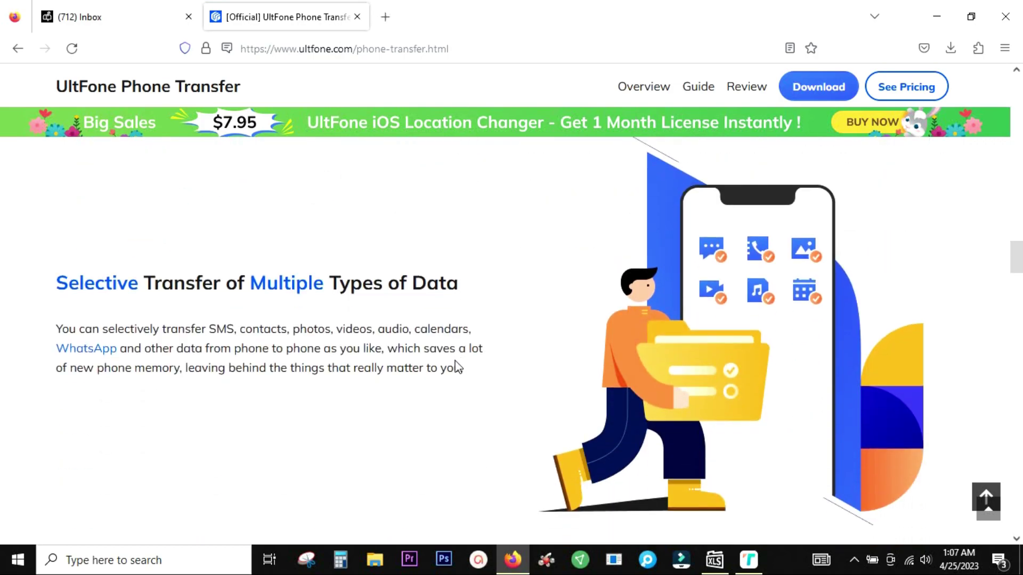
scroll(402, 323, "down", 5)
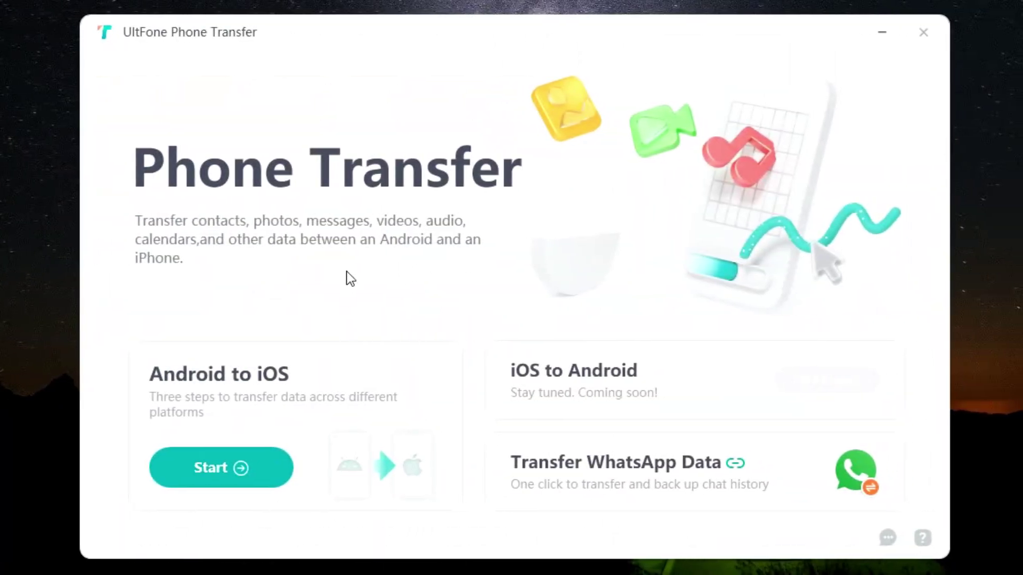
Step: Start an Android to iOS transfer from the Phone Transfer home screen to reach device connection
left_click(216, 466)
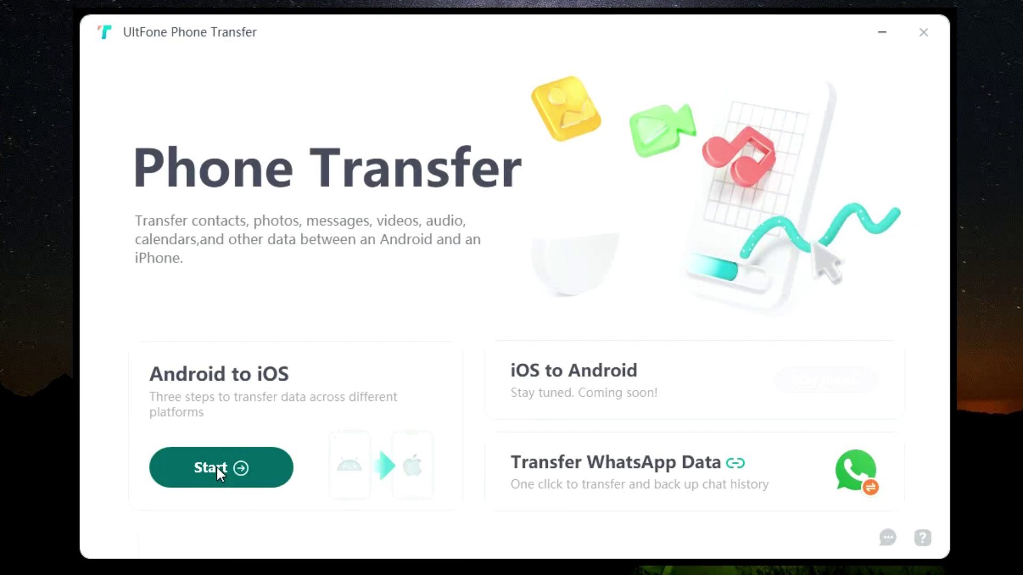
left_click(217, 467)
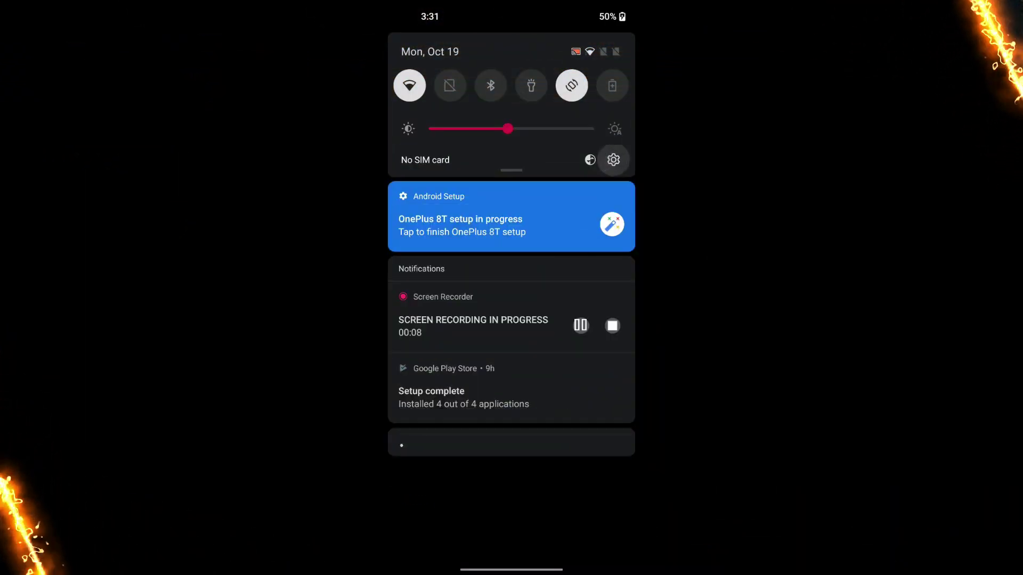
Step: Unlock developer mode by repeatedly tapping in About phone and confirming identity
left_click(613, 159)
scroll(511, 320, "down", 10)
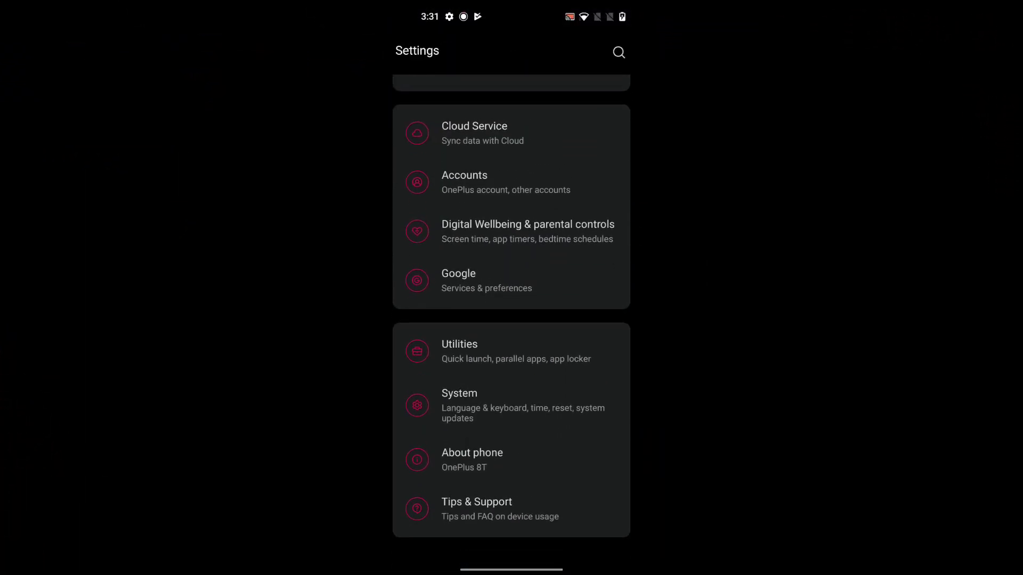
left_click(472, 459)
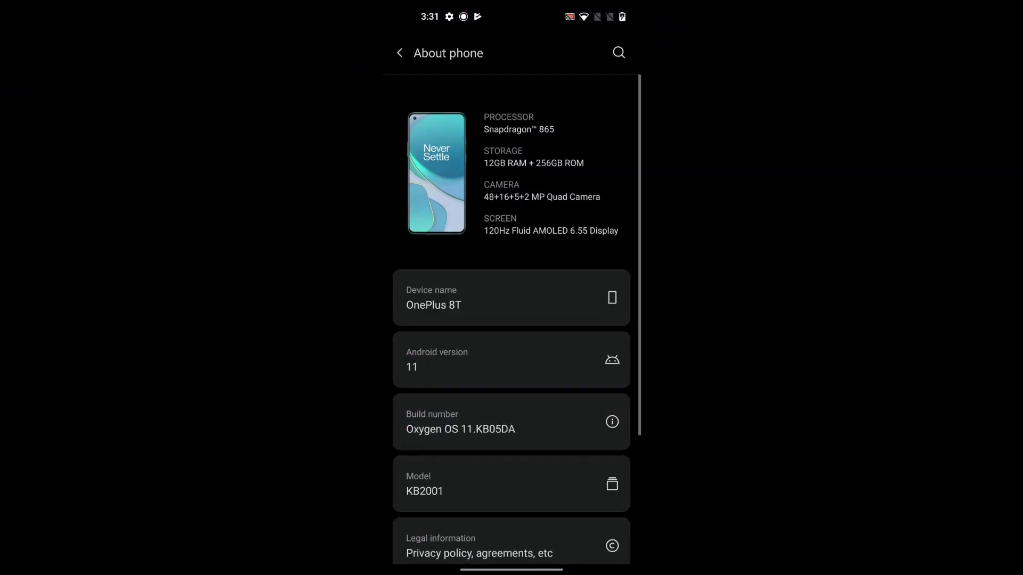
left_click_drag(532, 463, 529, 227)
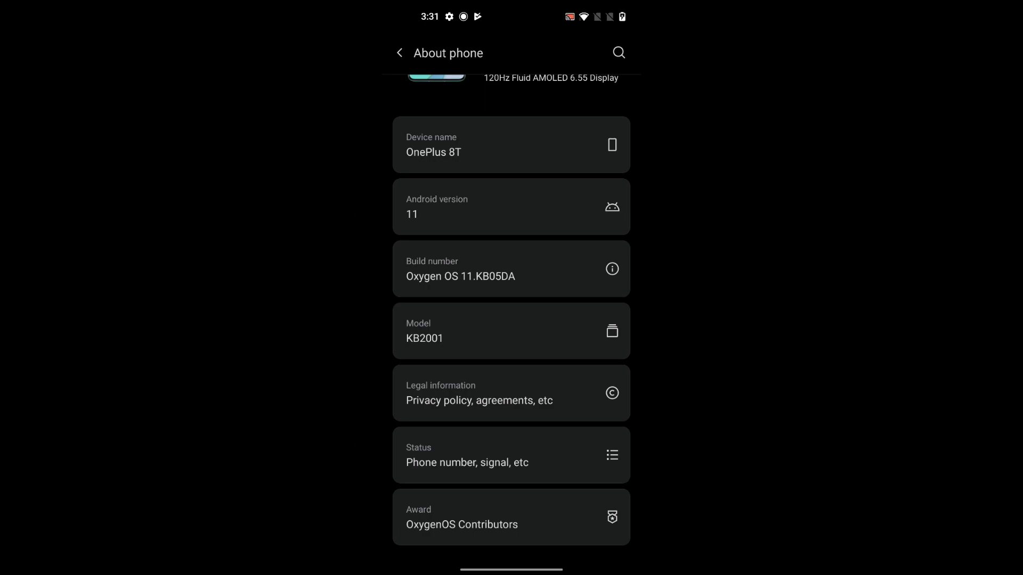
left_click(517, 275)
left_click(528, 277)
left_click(529, 277)
left_click(530, 277)
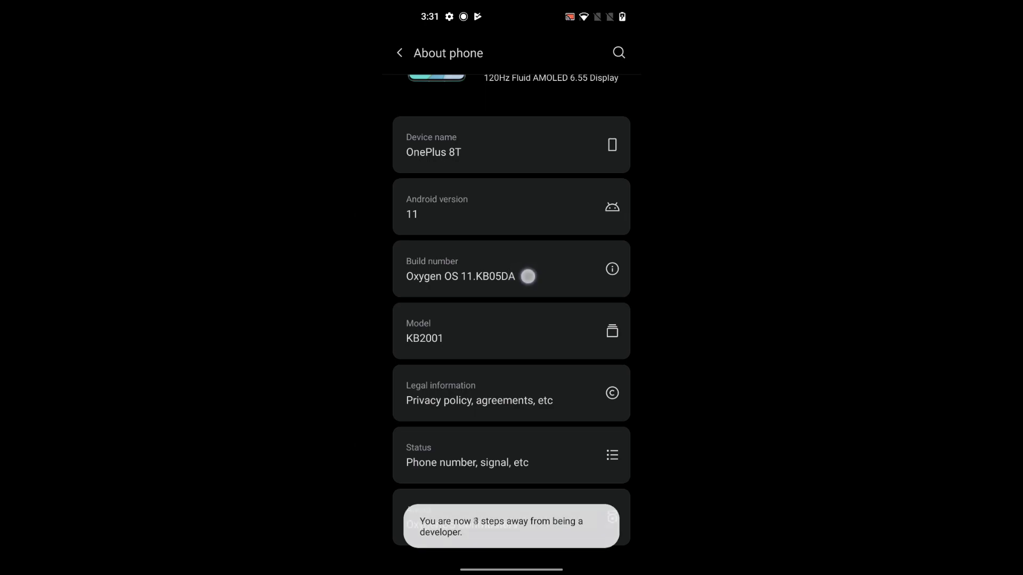
left_click(532, 279)
left_click(534, 281)
left_click(534, 281)
left_click(453, 315)
left_click(426, 449)
left_click(443, 465)
Step: Turn on Developer options and USB debugging under System settings, confirming both prompts
left_click_drag(542, 464, 541, 549)
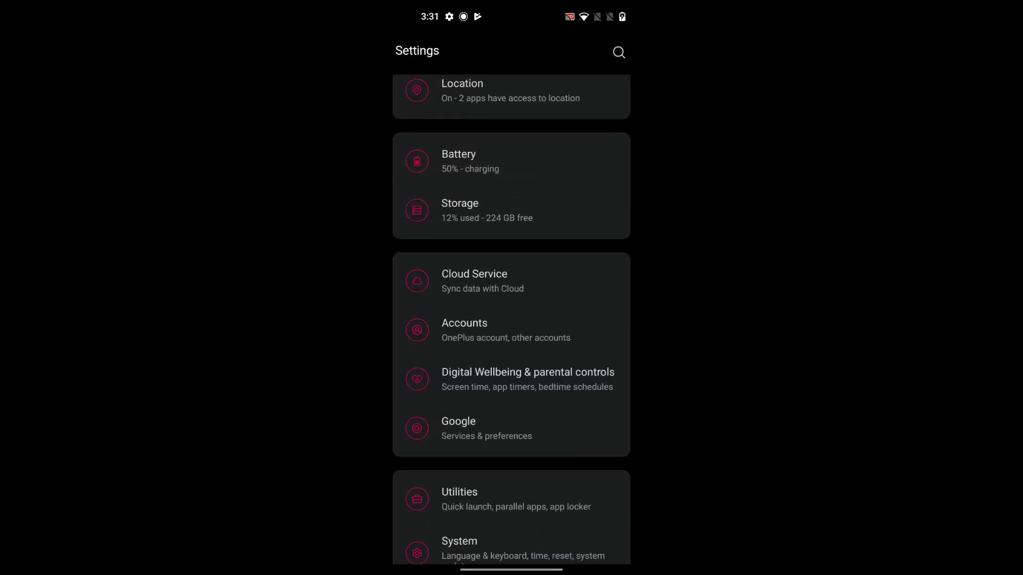
scroll(511, 320, "down", 3)
left_click(509, 417)
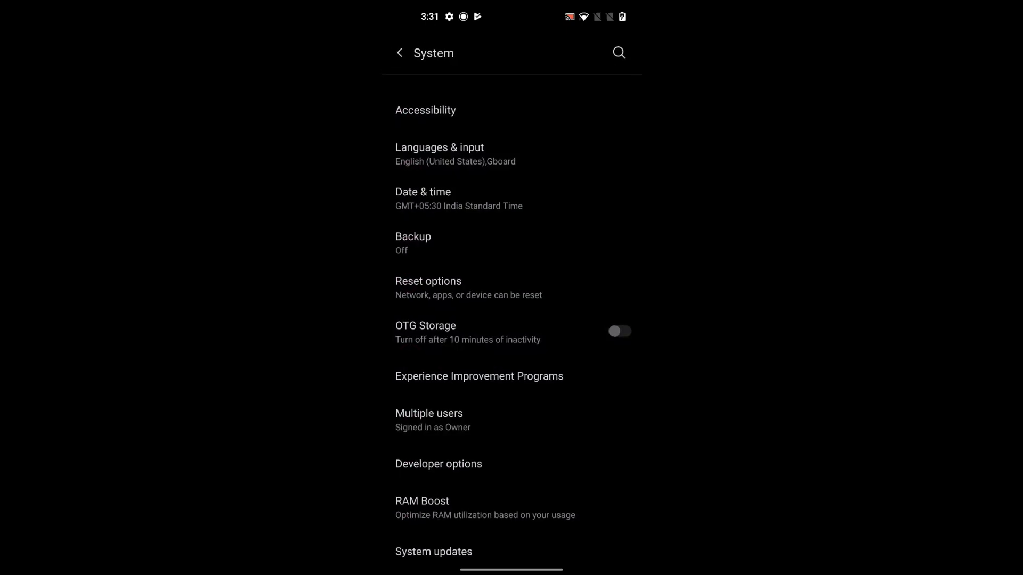
left_click(462, 477)
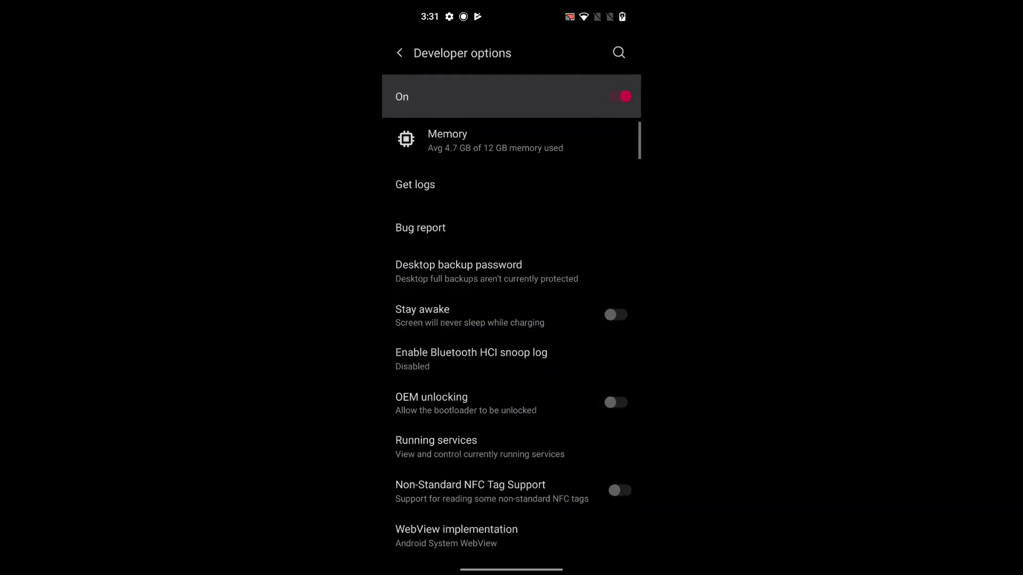
left_click(620, 97)
left_click(620, 97)
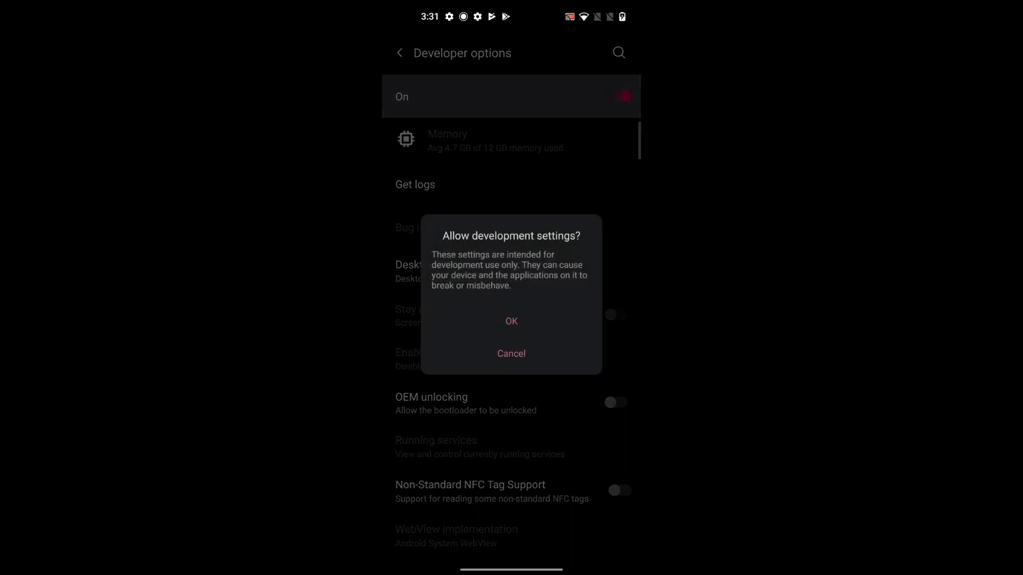
left_click(511, 320)
scroll(513, 341, "down", 5)
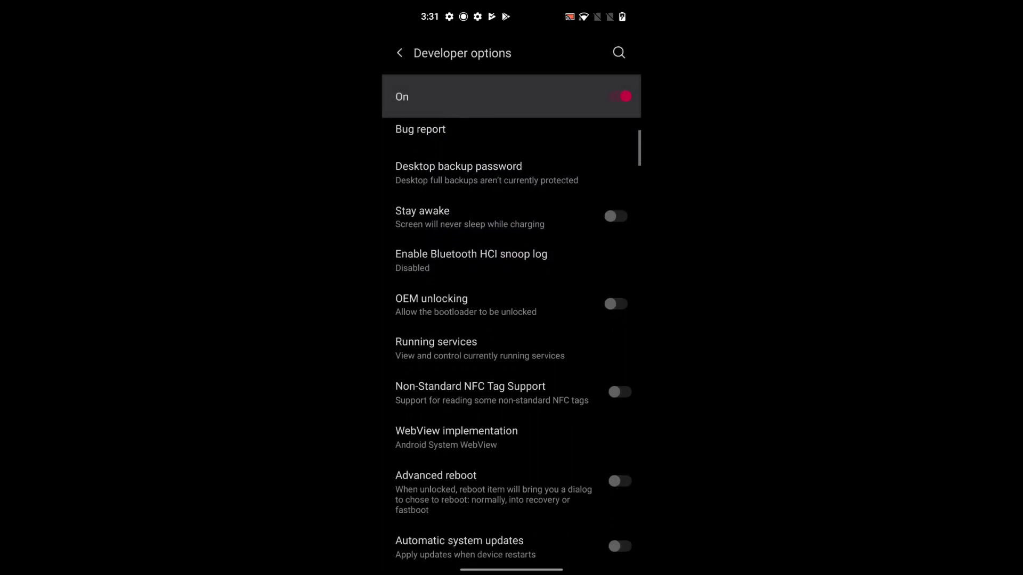
scroll(513, 341, "down", 4)
left_click(620, 407)
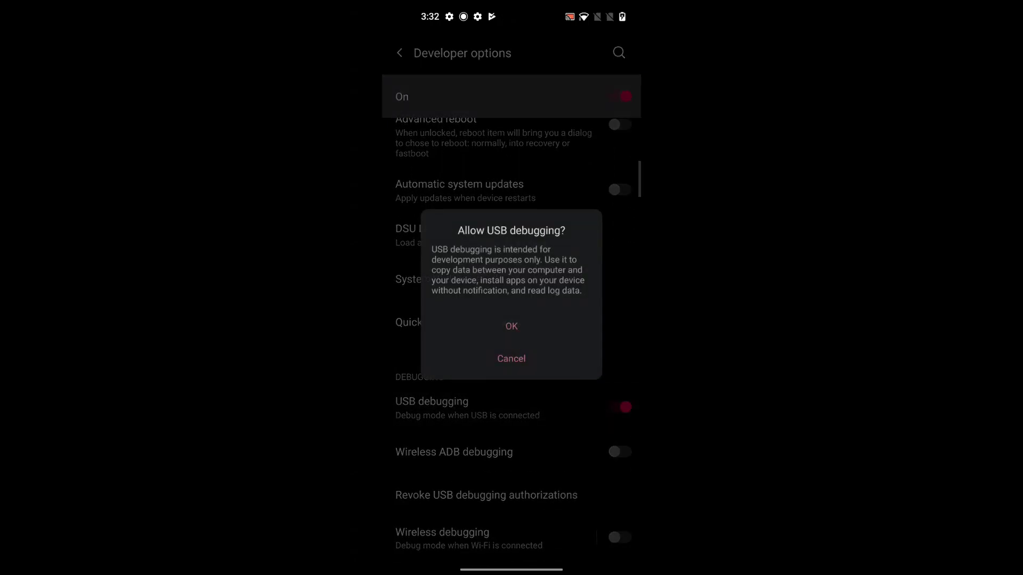
left_click(511, 326)
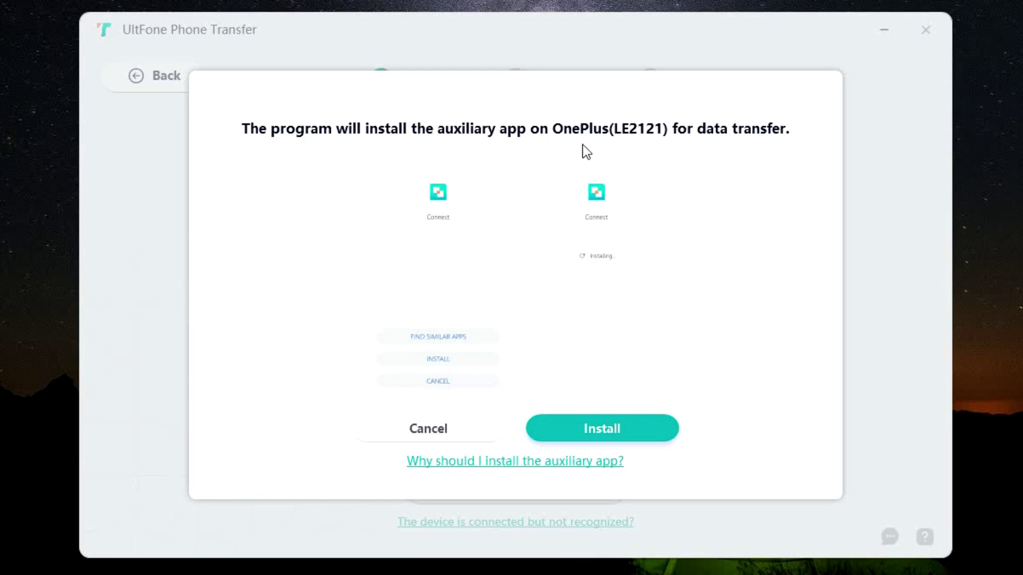
Step: Install the auxiliary app on the OnePlus so OnePlus and iPhone both show Connected Successfully
left_click(611, 428)
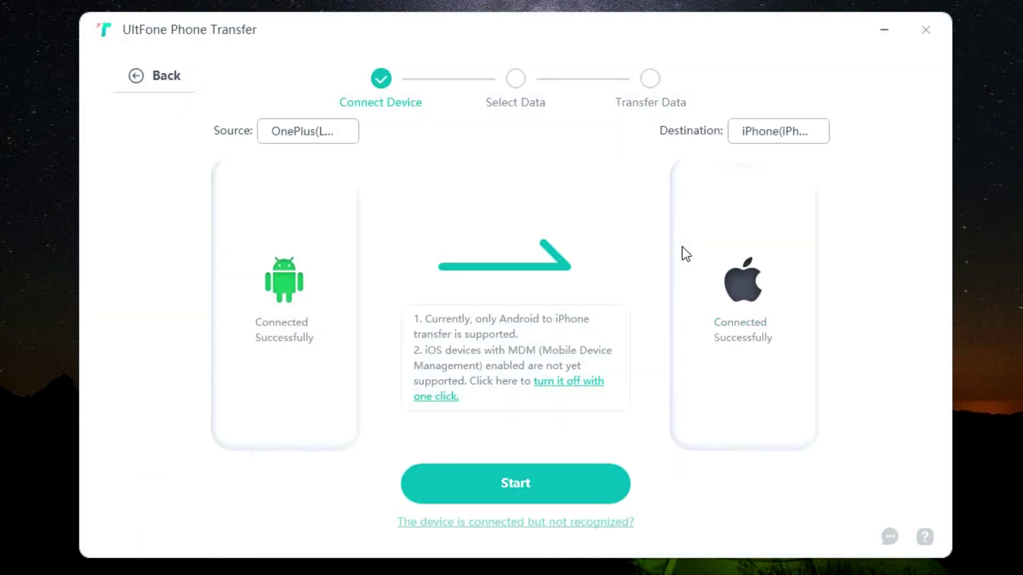
Step: Select Contacts, Messages, Music and Calendars for scanning, leaving Photos and Videos unticked
left_click(507, 487)
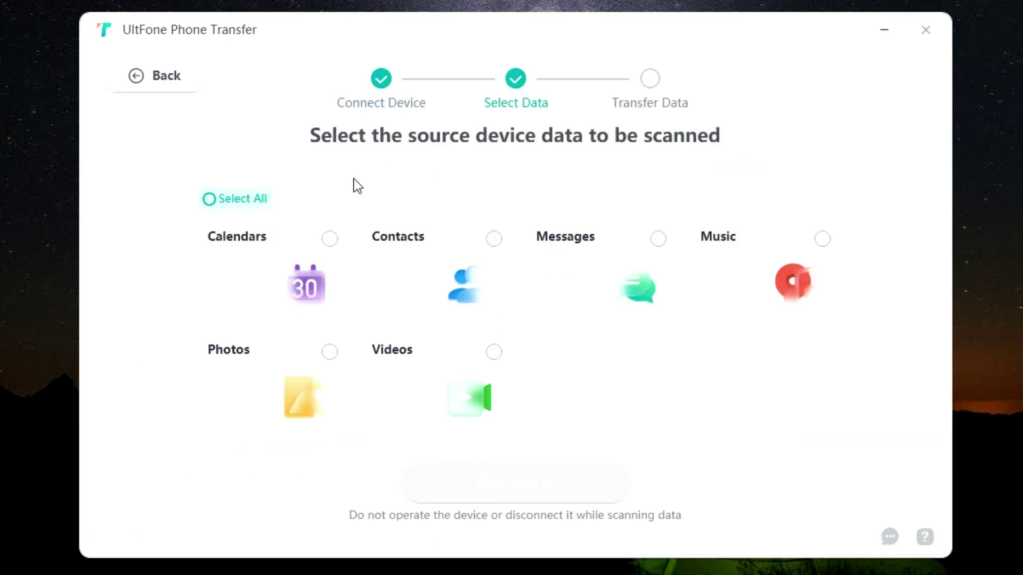
left_click(208, 201)
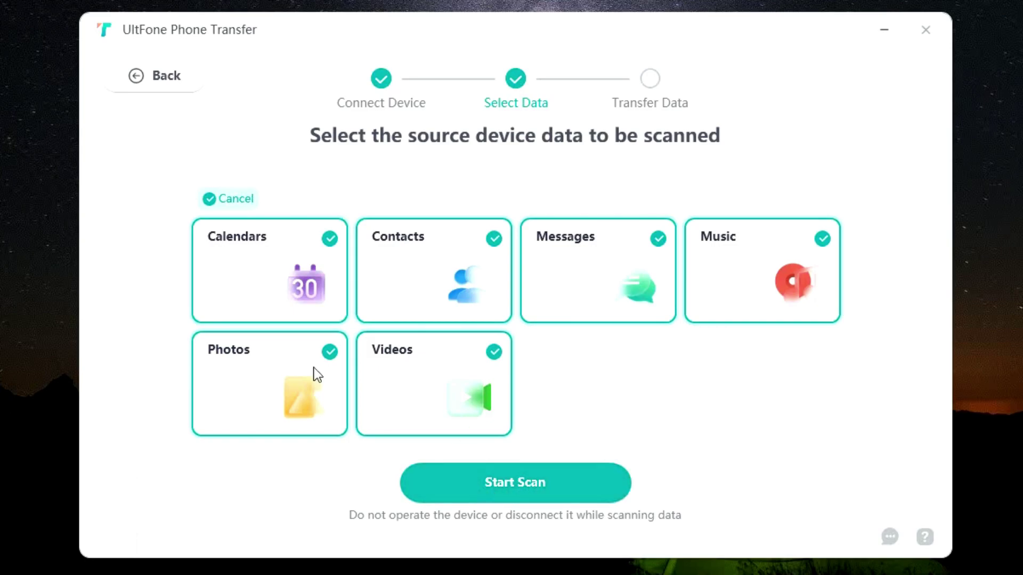
left_click(209, 197)
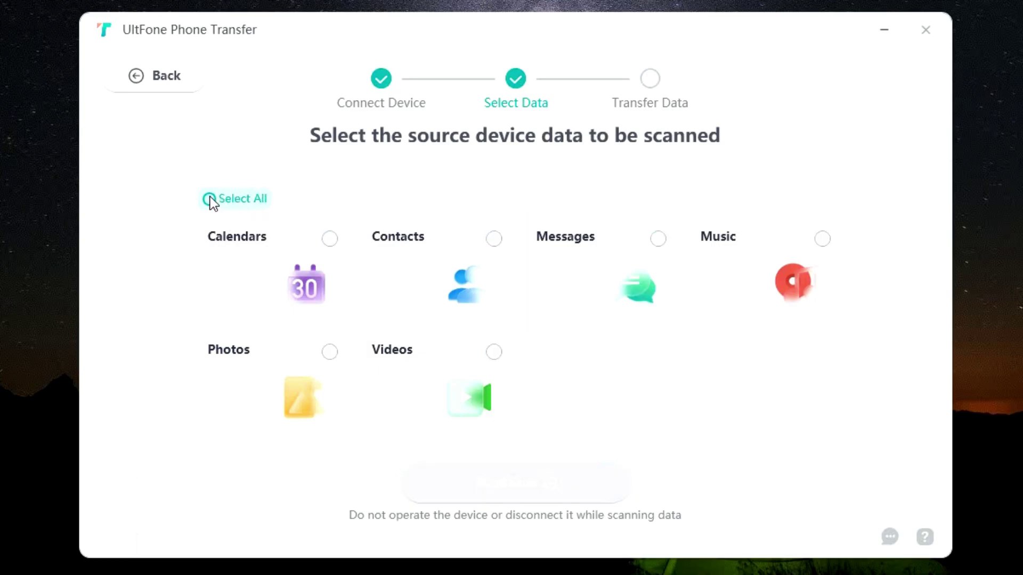
left_click(494, 246)
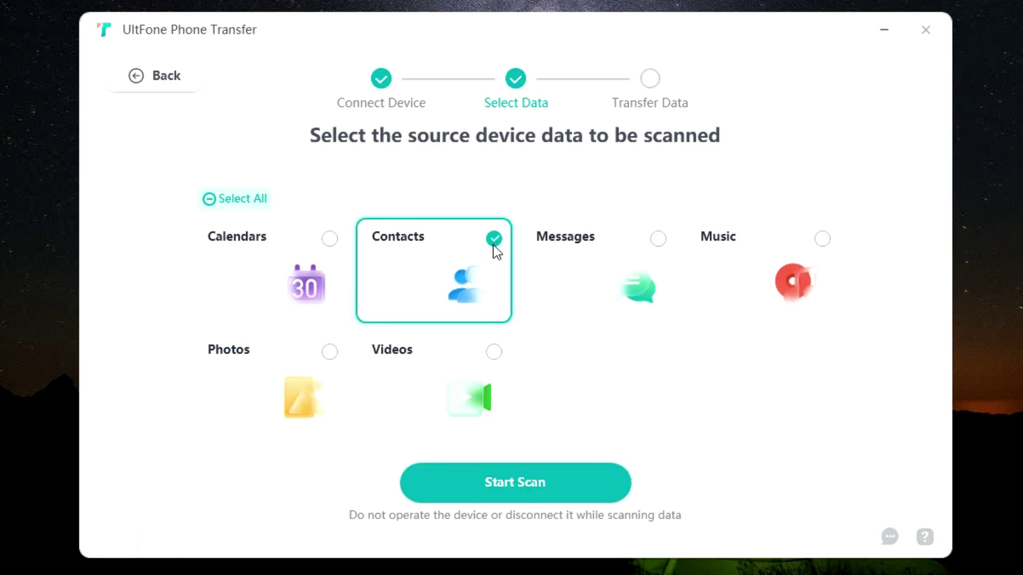
left_click(658, 240)
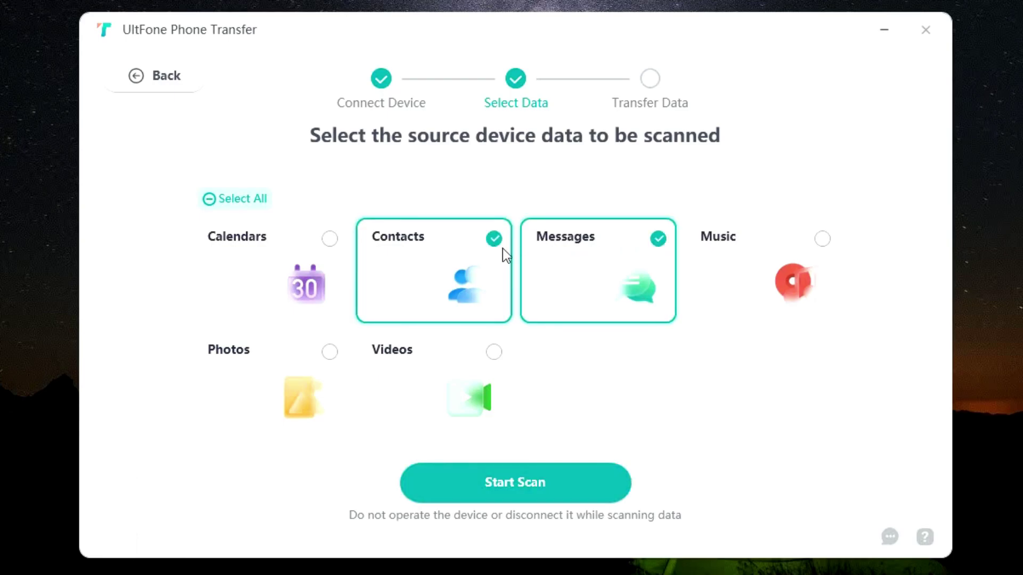
left_click(818, 240)
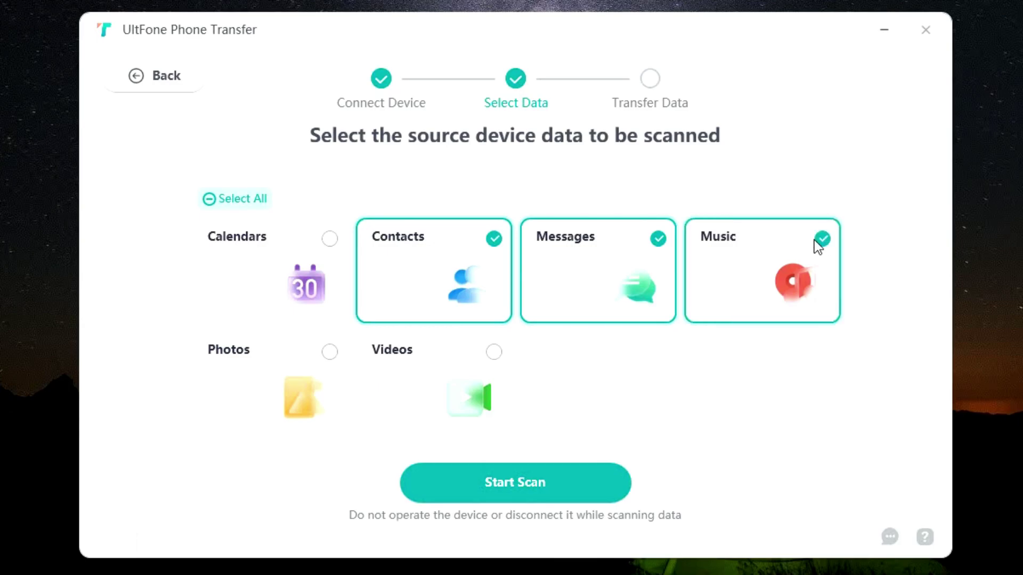
left_click(330, 241)
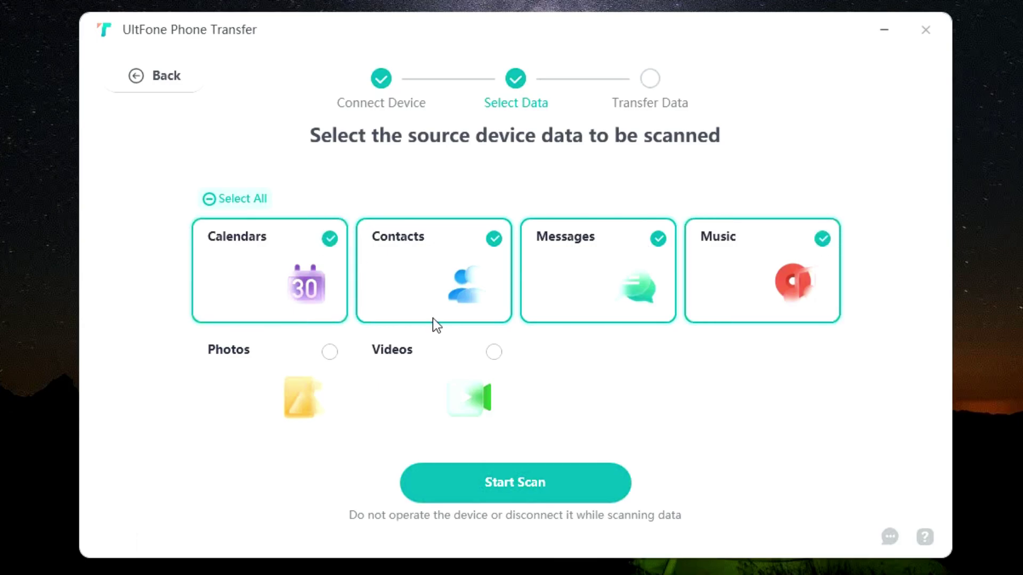
Step: Scan the chosen data and proceed with only the 982 Contacts selected for transfer
left_click(507, 476)
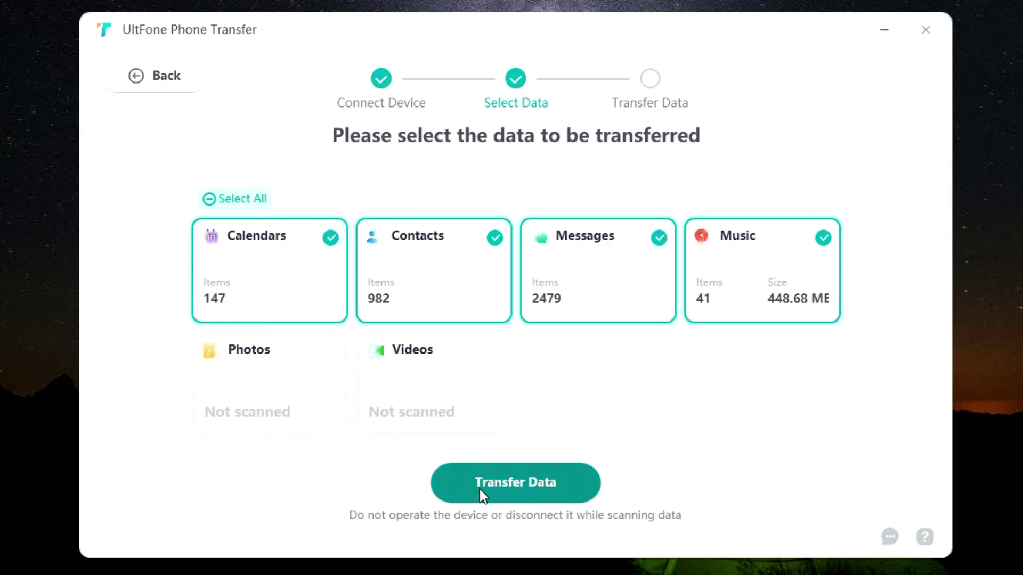
left_click(516, 475)
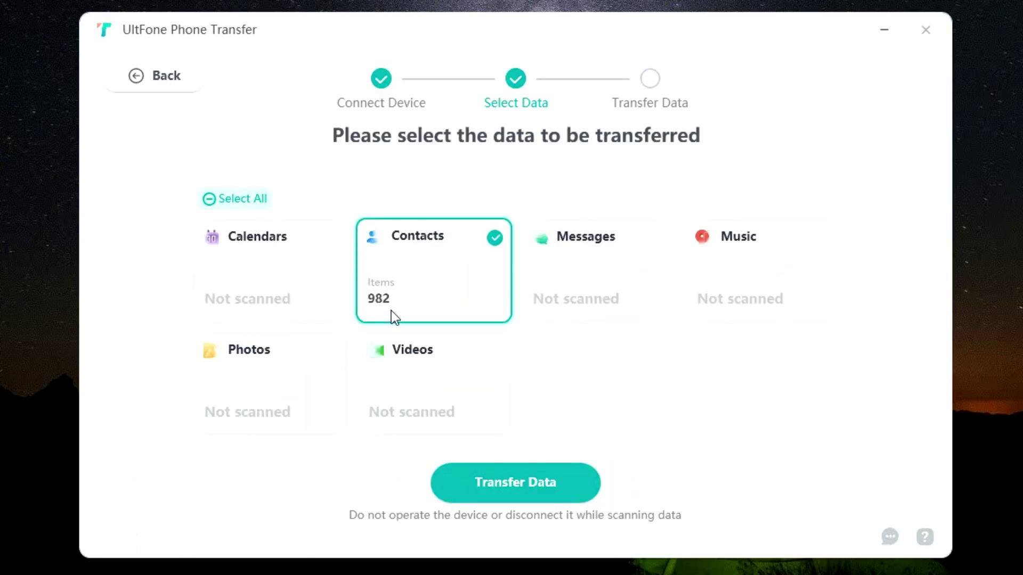
Step: Transfer the 982 contacts to the iPhone and go back home after 'Transfer successful!'
left_click(522, 491)
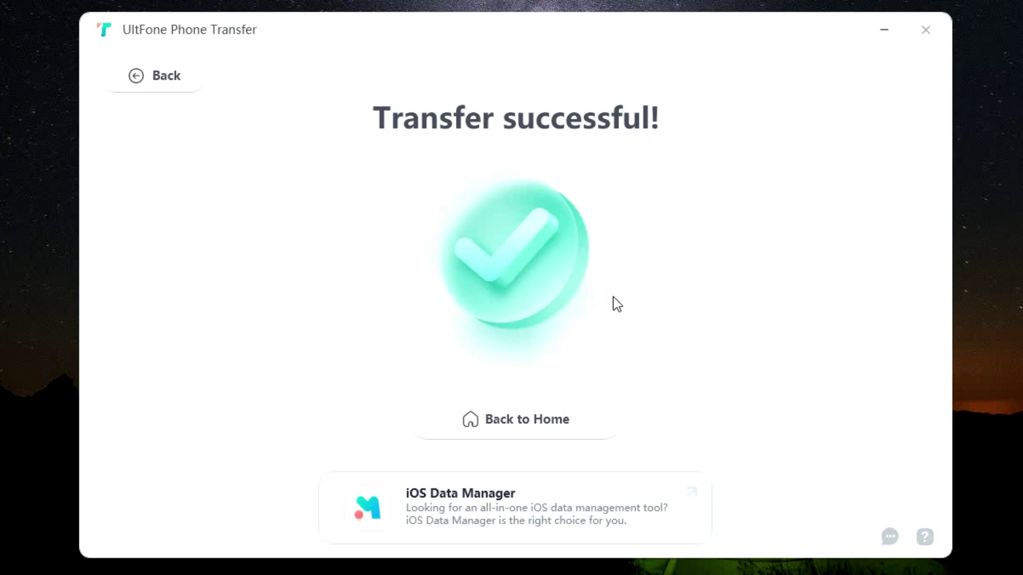
left_click(501, 419)
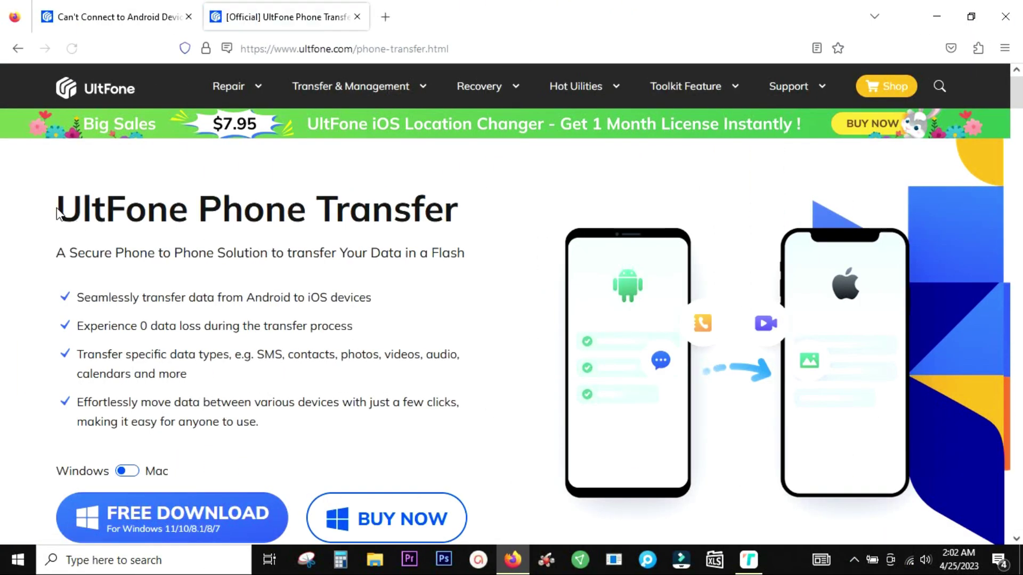
Step: Highlight the page title, then open the Buy page listing $34.95 yearly and $18.95 monthly licenses
left_click_drag(59, 217, 479, 217)
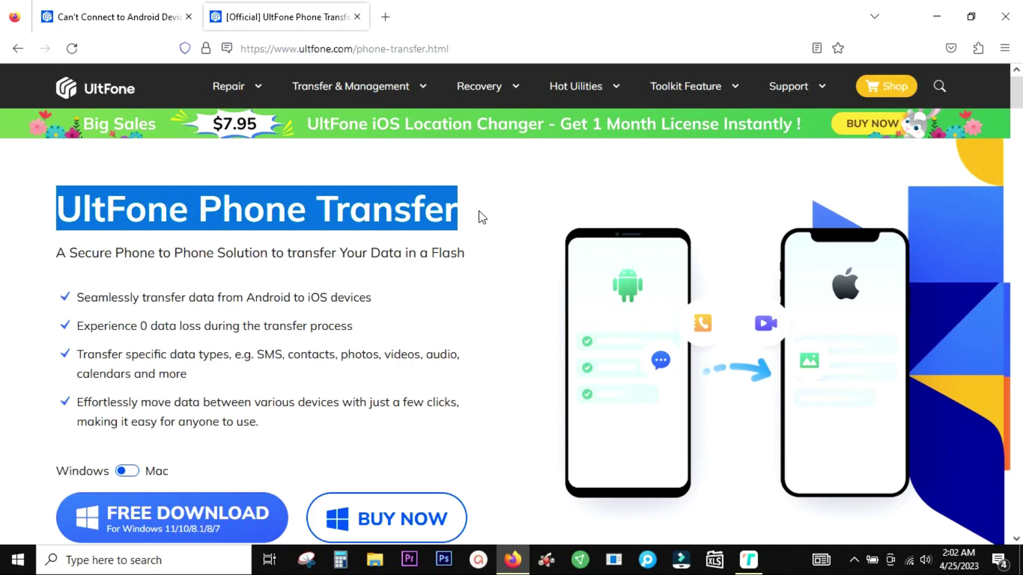
left_click(250, 240)
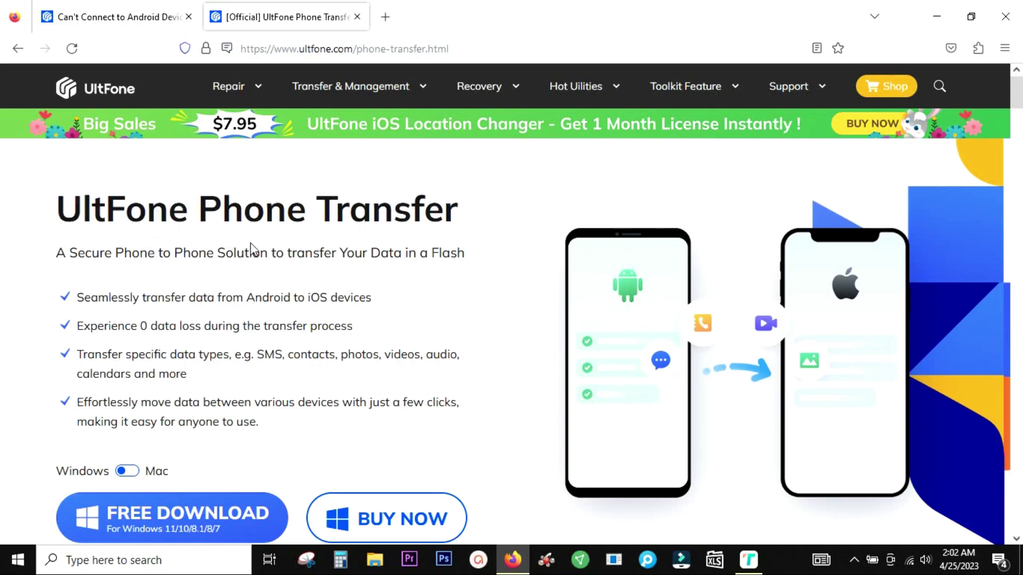
scroll(251, 246, "down", 2)
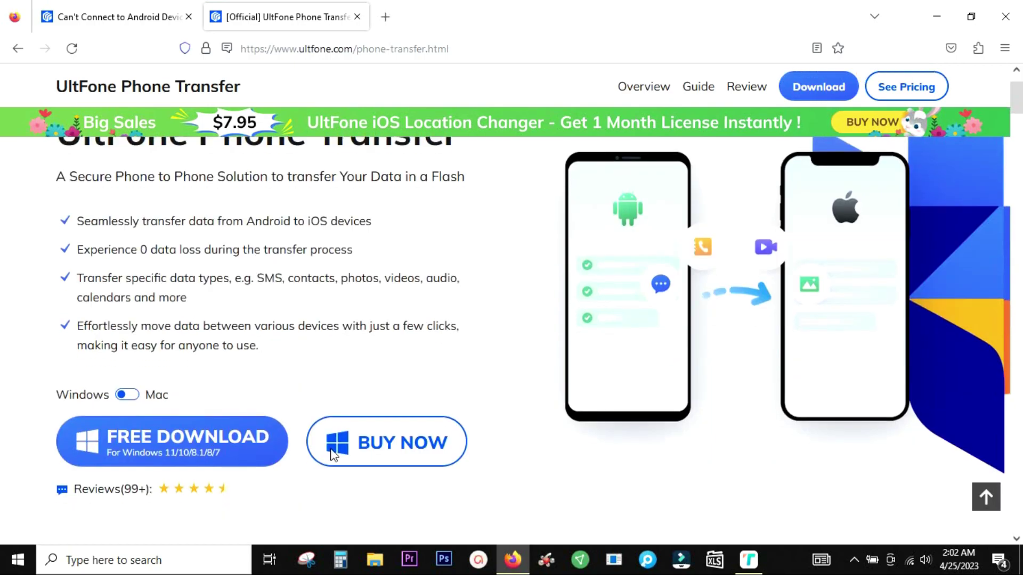
left_click(378, 443)
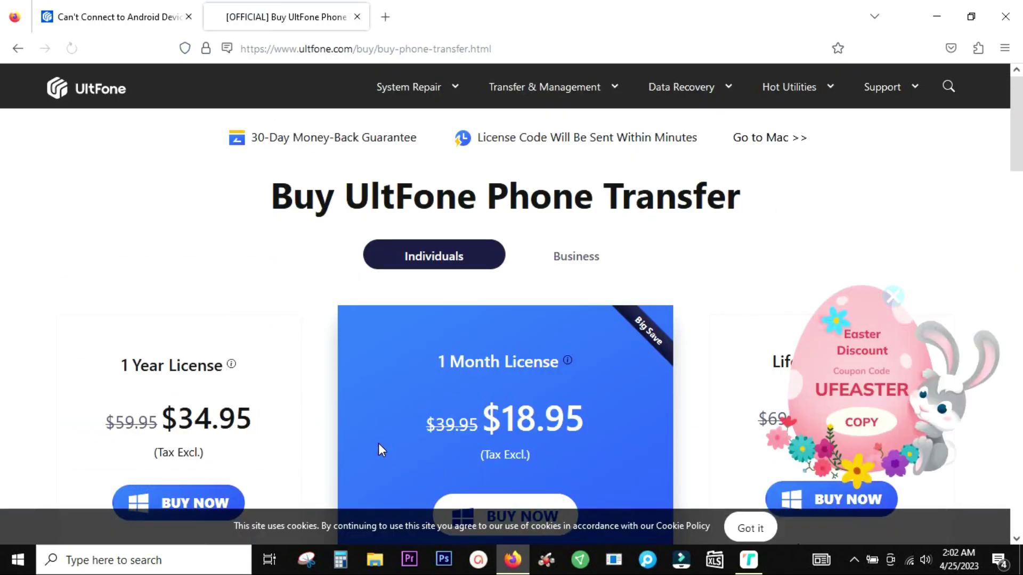
scroll(364, 408, "down", 2)
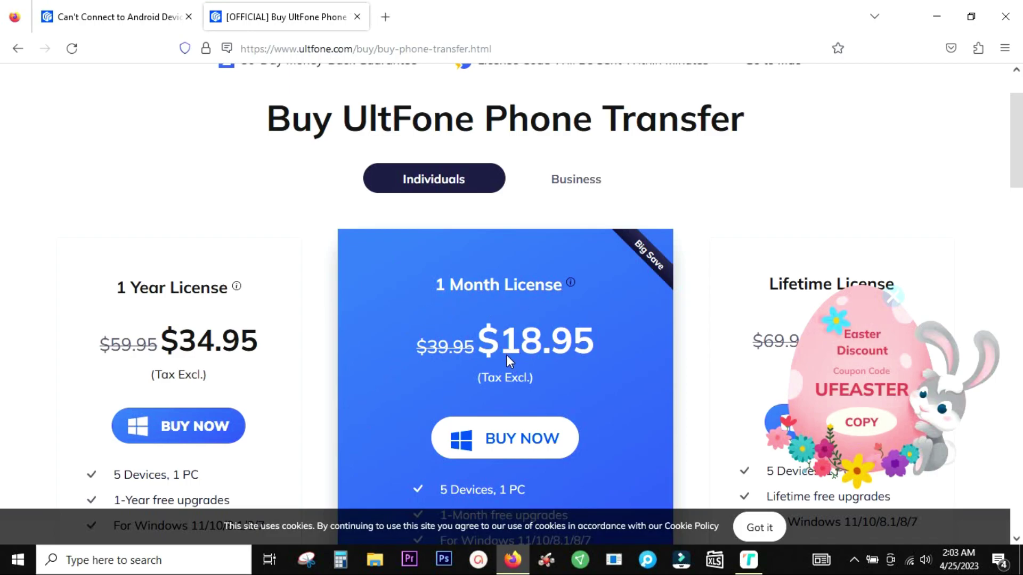
scroll(577, 358, "down", 2)
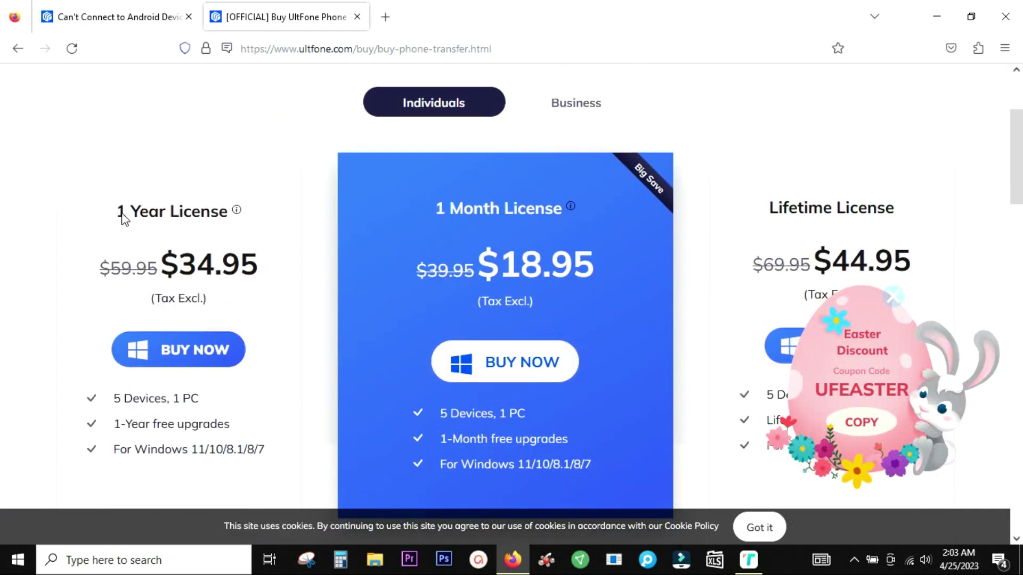
left_click_drag(118, 213, 234, 214)
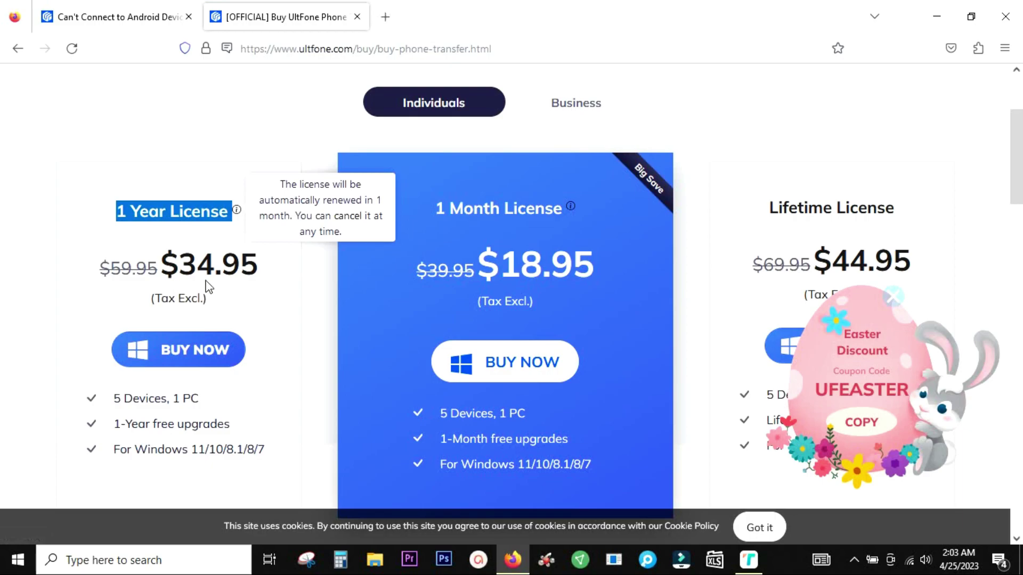
scroll(236, 288, "down", 2)
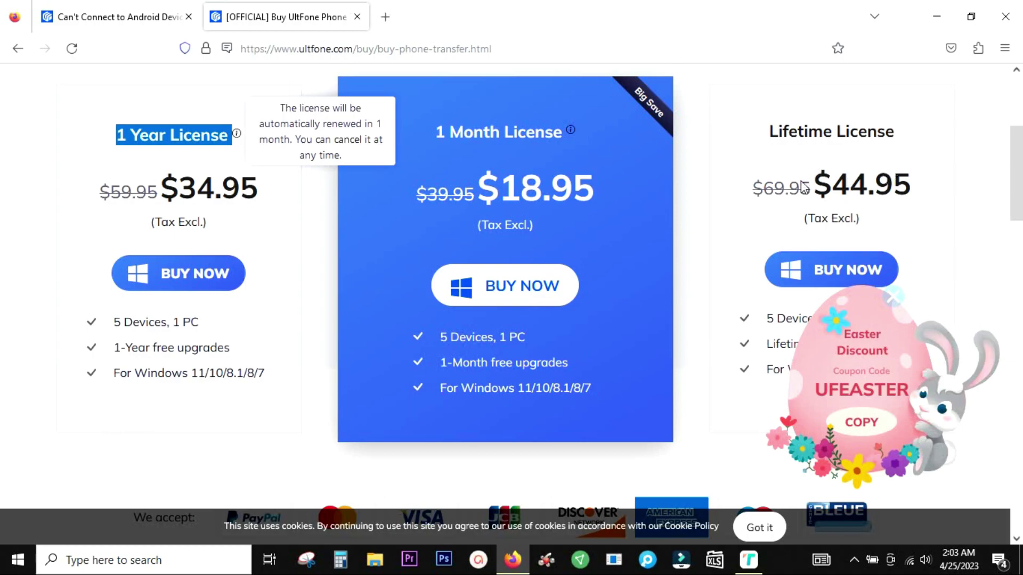
left_click_drag(818, 187, 917, 189)
left_click(990, 181)
scroll(990, 181, "down", 3)
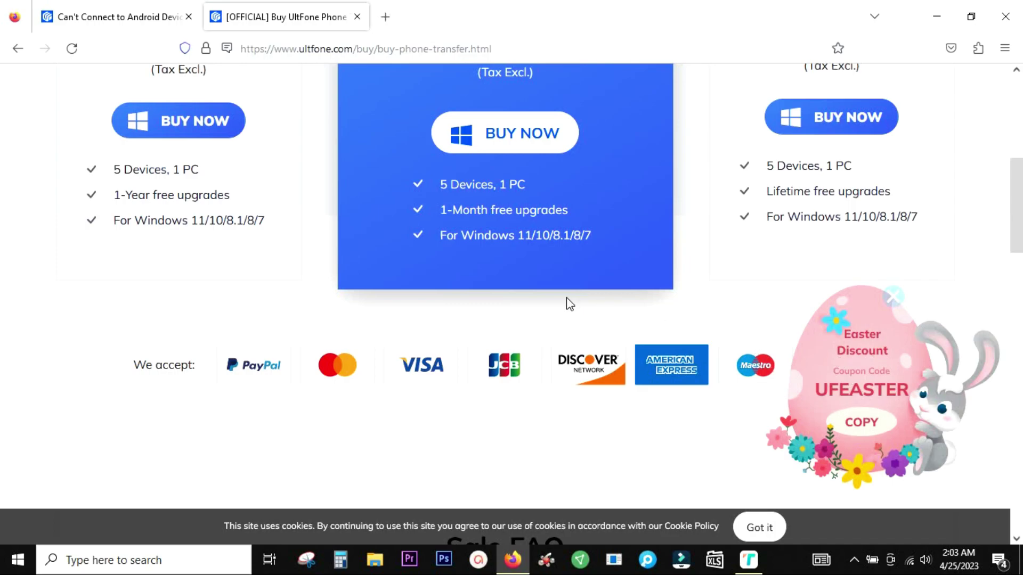
scroll(567, 299, "up", 6)
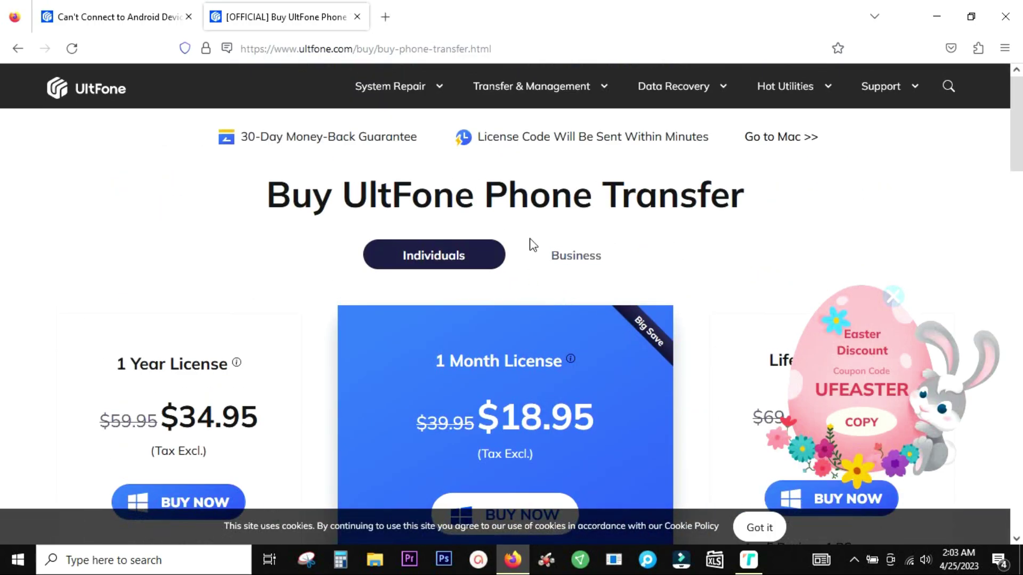